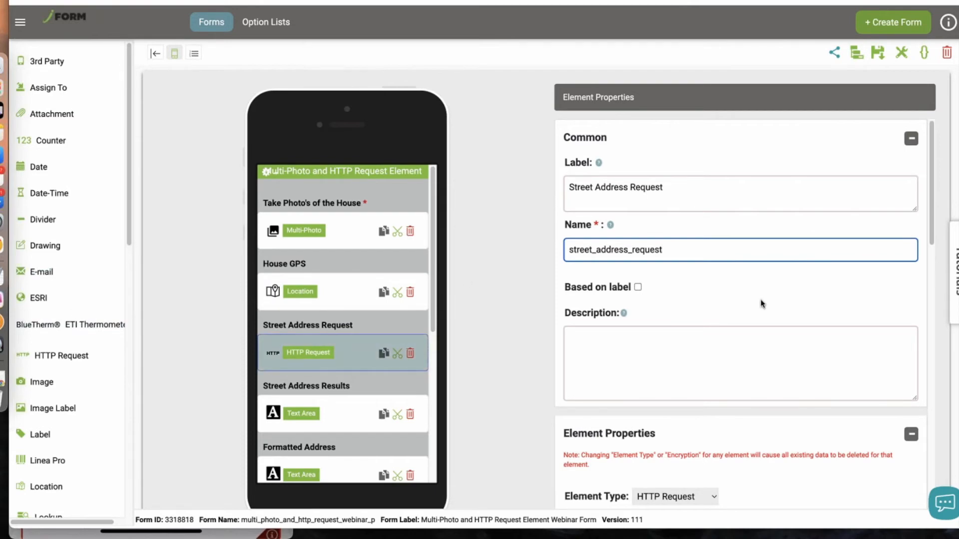
# Examine the full Request URL configured on the Street Address Request element
pyautogui.scroll(-6, 760, 300)
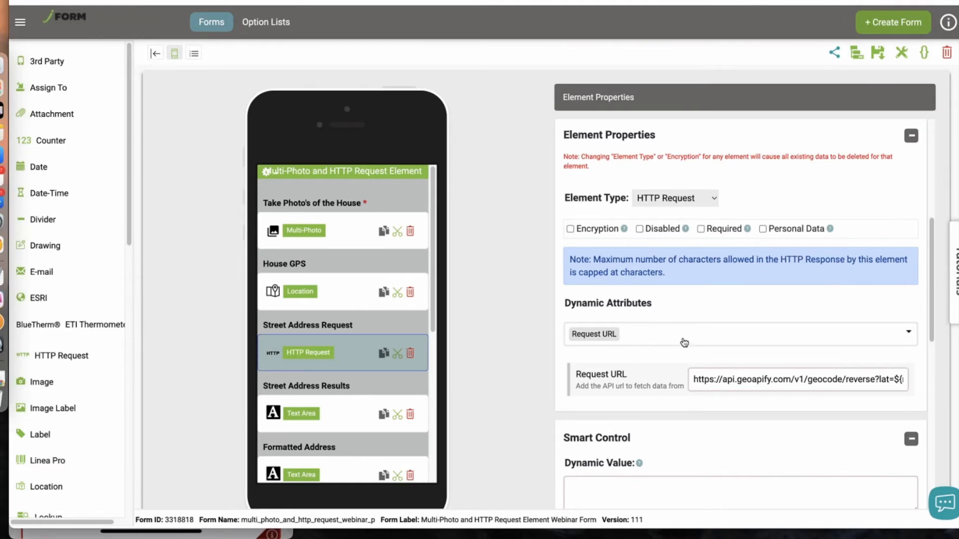
pyautogui.tripleClick(779, 385)
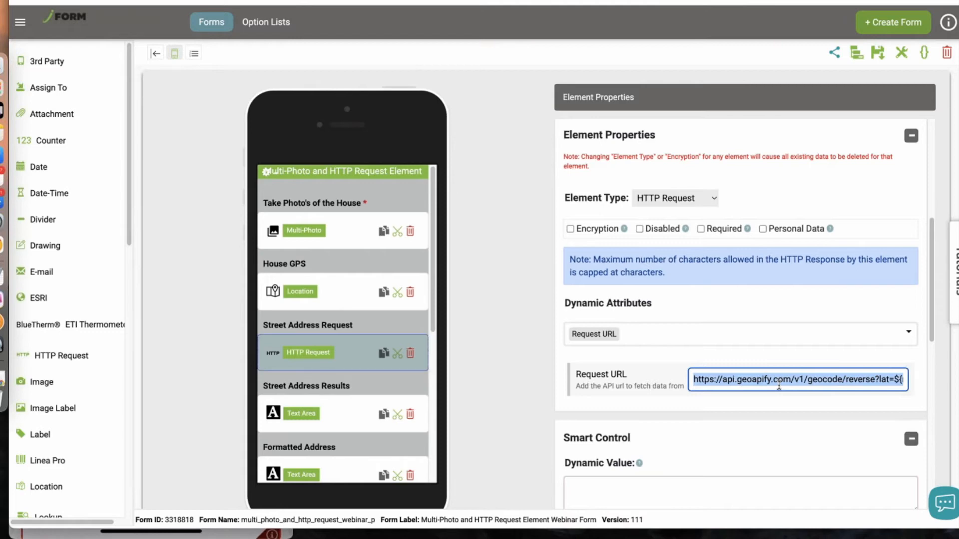
pyautogui.press('Right')
pyautogui.press('Left')
pyautogui.press('Left')
pyautogui.press('Left')
pyautogui.press('Left')
pyautogui.press('Left')
pyautogui.press('Left')
pyautogui.press('Left')
pyautogui.press('Left')
pyautogui.press('Left')
pyautogui.press('Left')
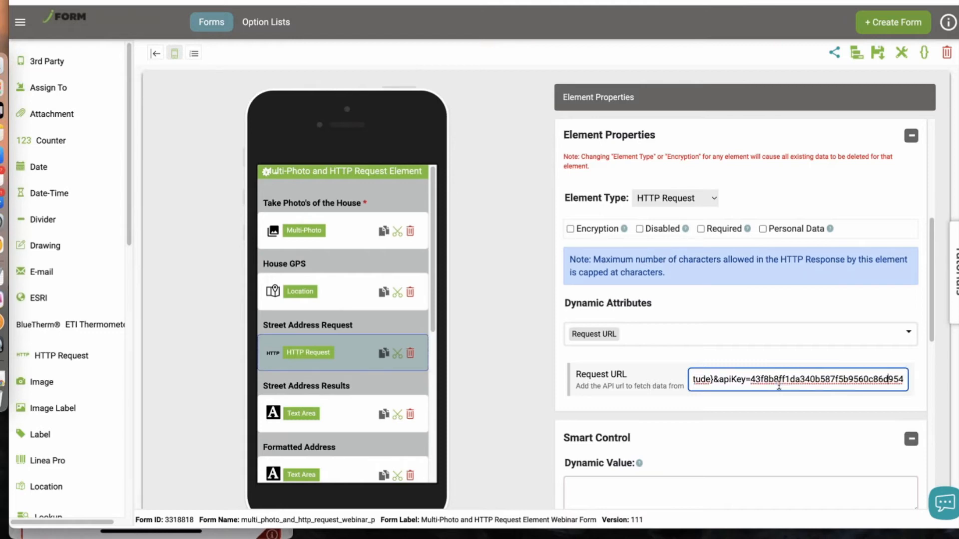
pyautogui.press('Left')
pyautogui.press('Left')
pyautogui.press('Left')
pyautogui.press('Left')
pyautogui.press('Left')
pyautogui.press('Left')
pyautogui.press('Left')
pyautogui.press('Left')
pyautogui.press('Left')
pyautogui.press('Left')
pyautogui.press('Left')
pyautogui.press('Left')
pyautogui.press('Left')
pyautogui.press('Left')
pyautogui.press('Left')
pyautogui.press('Left')
pyautogui.press('Left')
pyautogui.press('Left')
pyautogui.press('Left')
pyautogui.press('Left')
pyautogui.press('Left')
pyautogui.press('Left')
pyautogui.press('Left')
pyautogui.press('Left')
pyautogui.press('Left')
pyautogui.press('Left')
pyautogui.press('Left')
pyautogui.press('Left')
pyautogui.press('Left')
pyautogui.press('Left')
pyautogui.press('Left')
pyautogui.press('Left')
pyautogui.press('Left')
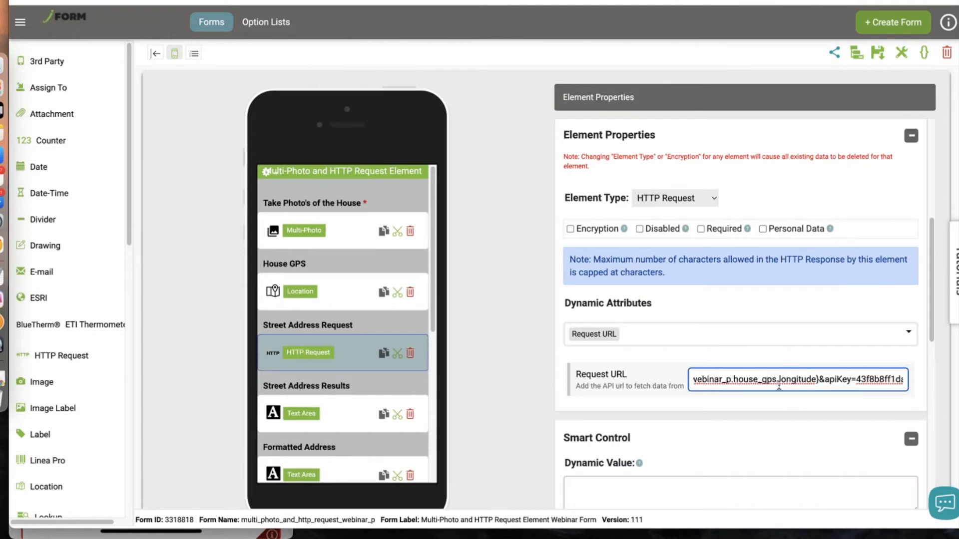
pyautogui.press('Left')
pyautogui.press('Left')
pyautogui.press('Left')
pyautogui.press('Left')
pyautogui.press('Left')
pyautogui.press('Left')
pyautogui.press('Left')
pyautogui.press('Left')
pyautogui.press('Left')
pyautogui.press('Left')
pyautogui.press('Left')
pyautogui.press('Left')
pyautogui.press('Left')
pyautogui.press('Left')
pyautogui.press('Left')
pyautogui.press('Left')
pyautogui.press('Left')
pyautogui.press('Left')
pyautogui.press('Left')
pyautogui.press('Left')
pyautogui.press('Left')
pyautogui.press('Left')
pyautogui.press('Left')
pyautogui.press('Left')
pyautogui.press('Left')
pyautogui.press('Left')
pyautogui.press('Left')
pyautogui.press('Left')
pyautogui.press('Left')
pyautogui.press('Left')
pyautogui.press('Left')
pyautogui.press('Left')
pyautogui.press('Left')
pyautogui.press('Left')
pyautogui.press('Left')
pyautogui.press('Left')
pyautogui.press('Left')
pyautogui.press('Left')
pyautogui.press('Left')
pyautogui.press('Left')
pyautogui.press('Left')
pyautogui.press('Left')
pyautogui.press('Left')
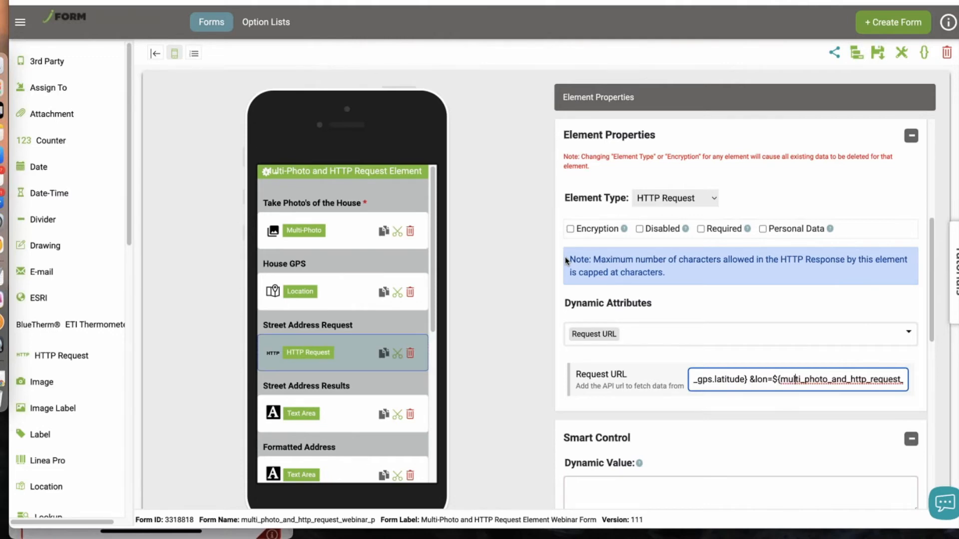
pyautogui.tripleClick(753, 382)
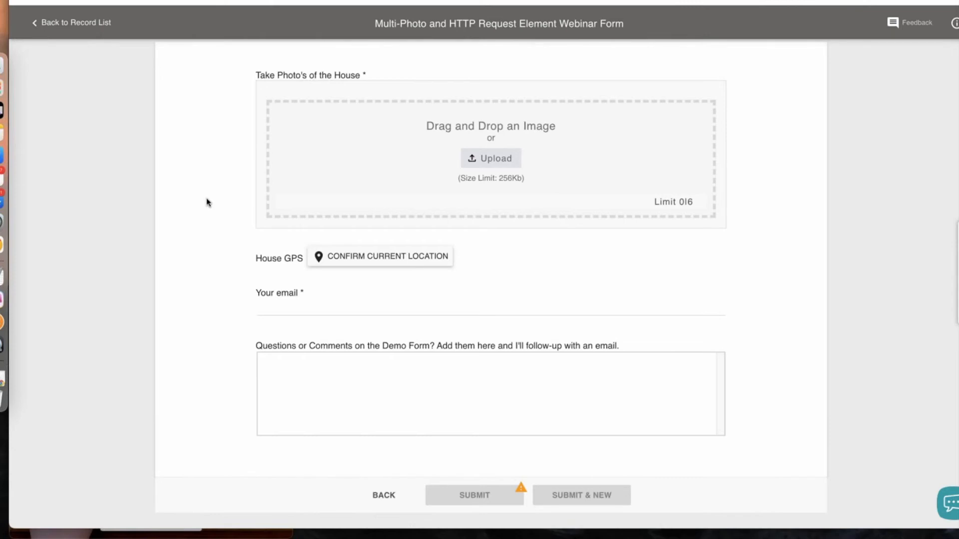
# Capture the current location for the House GPS field in the web form
pyautogui.click(357, 262)
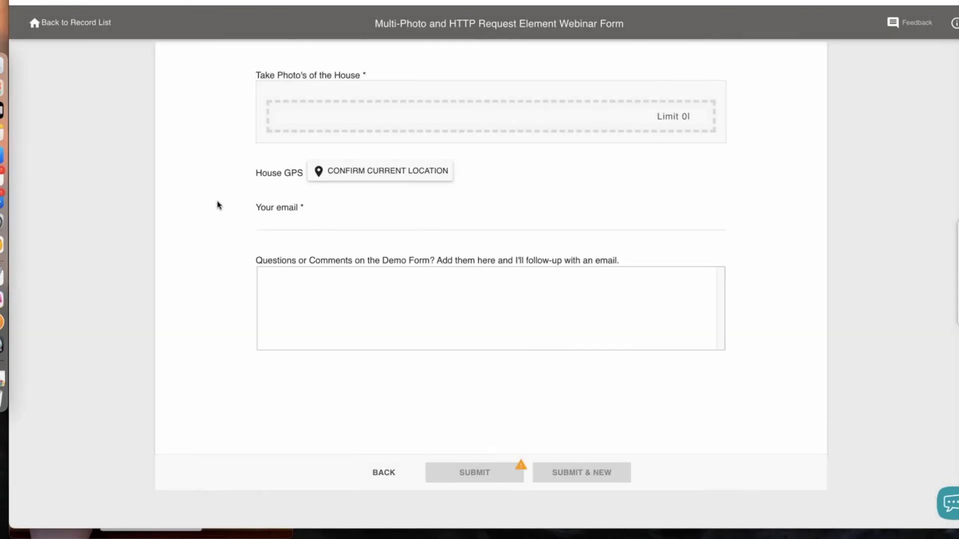
pyautogui.click(384, 256)
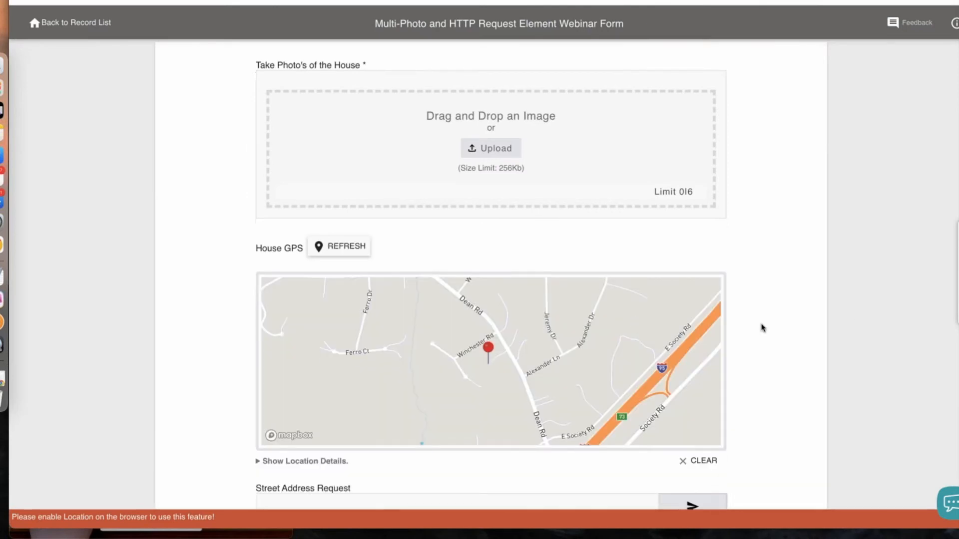
# Send the Street Address Request from the web form
pyautogui.scroll(-4, 762, 329)
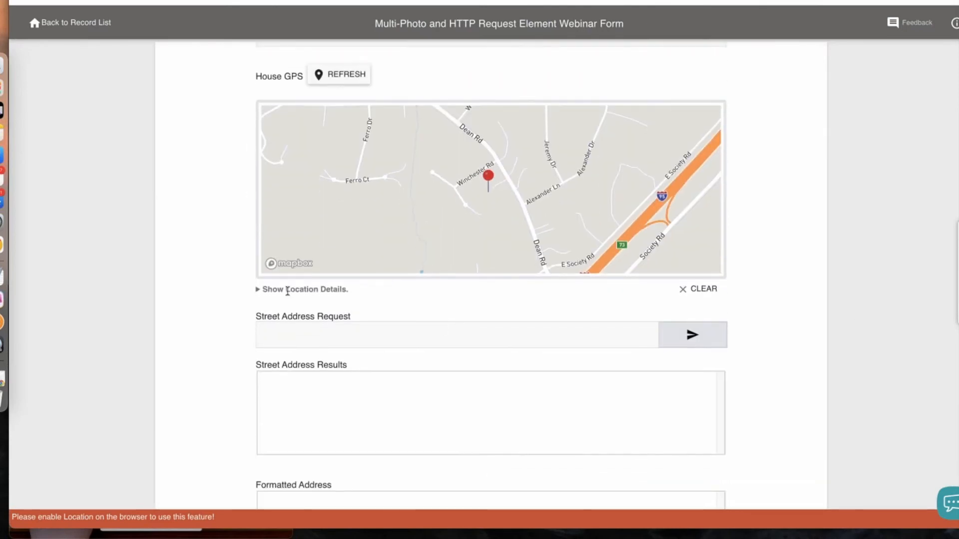
pyautogui.moveTo(256, 316); pyautogui.dragTo(362, 321)
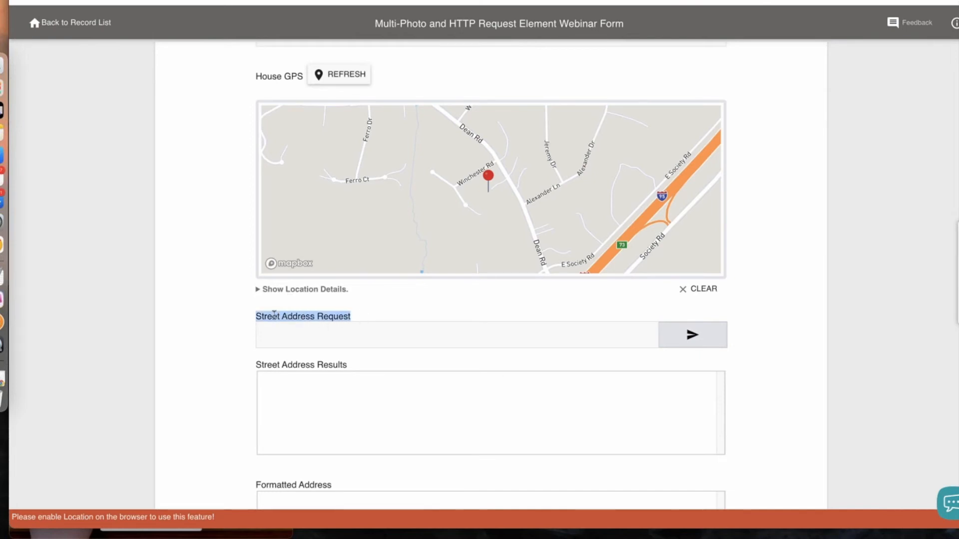
pyautogui.click(692, 336)
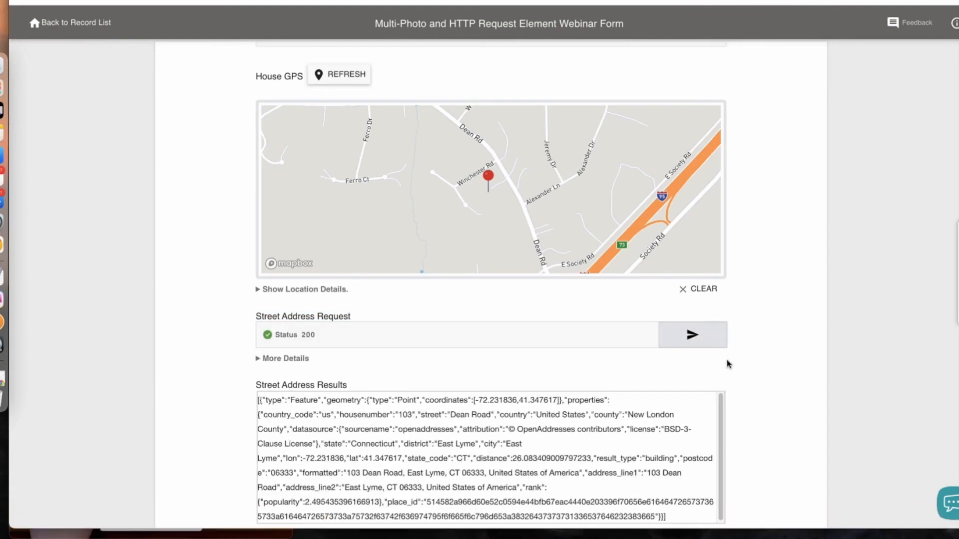
# Expand the Street Address Request's details and examine the HTTP request and response
pyautogui.scroll(-5, 724, 359)
pyautogui.scroll(-1, 727, 364)
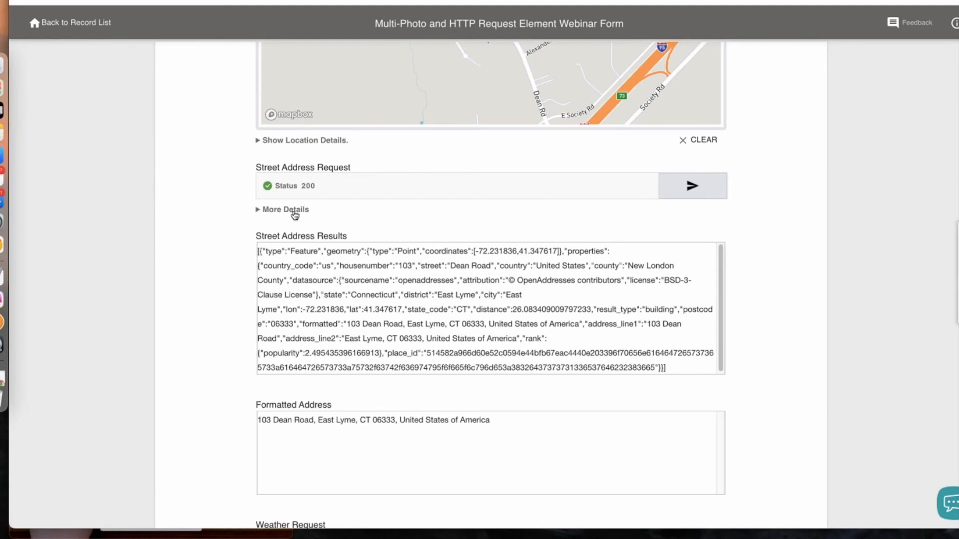
pyautogui.moveTo(309, 210); pyautogui.dragTo(258, 215)
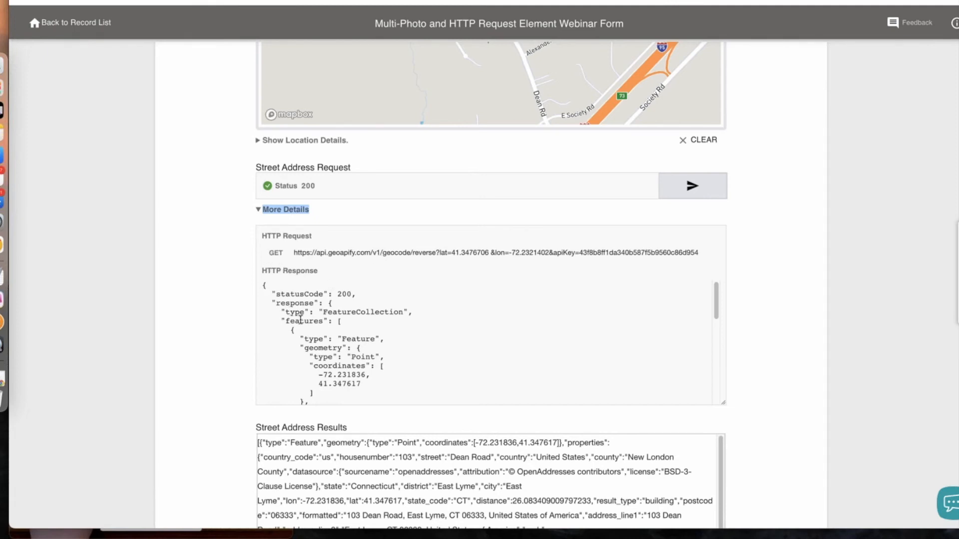
pyautogui.scroll(-5, 300, 320)
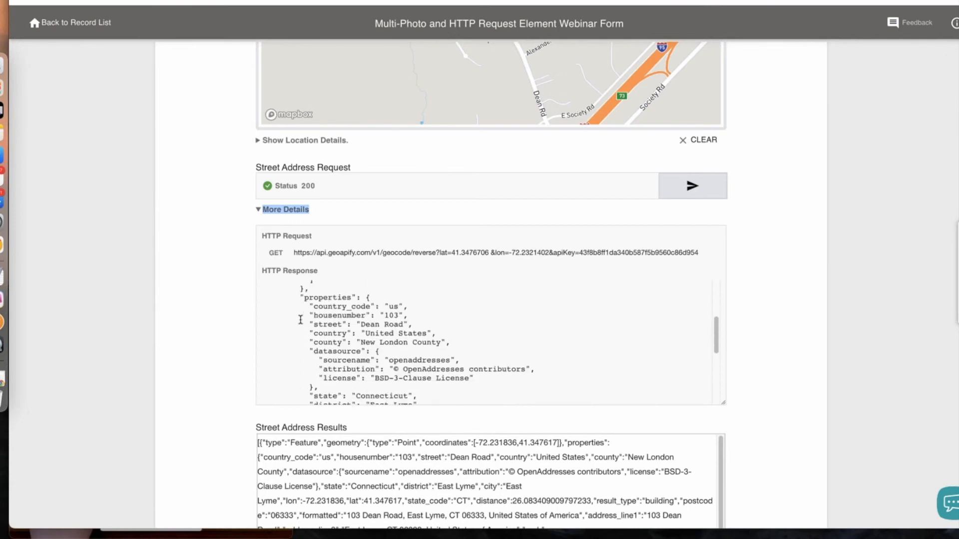
pyautogui.scroll(-1, 301, 287)
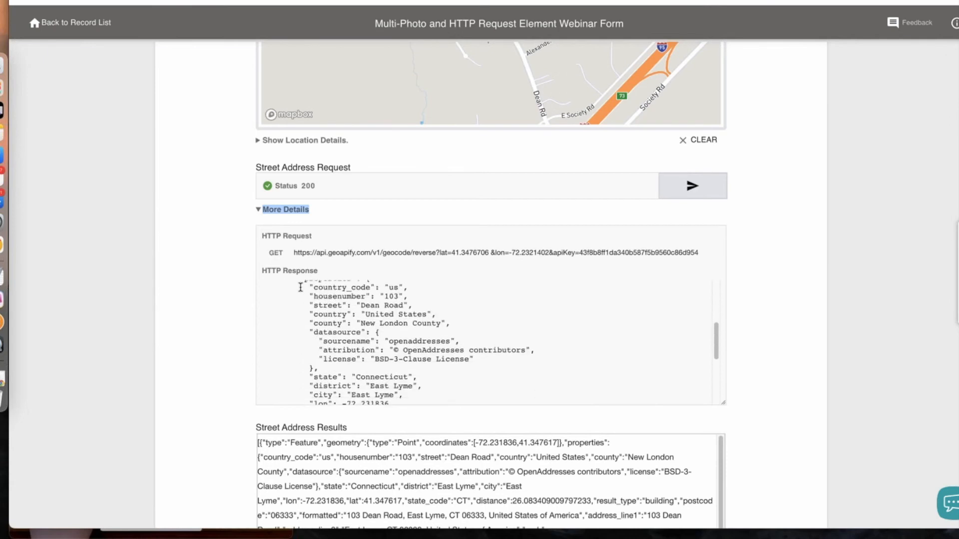
pyautogui.scroll(-3, 302, 282)
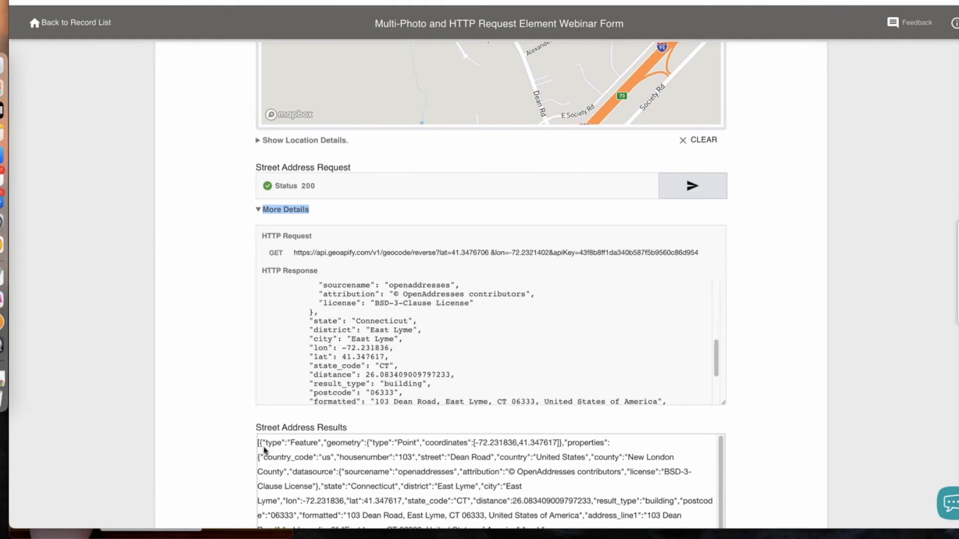
pyautogui.scroll(-5, 260, 452)
pyautogui.scroll(-1, 235, 362)
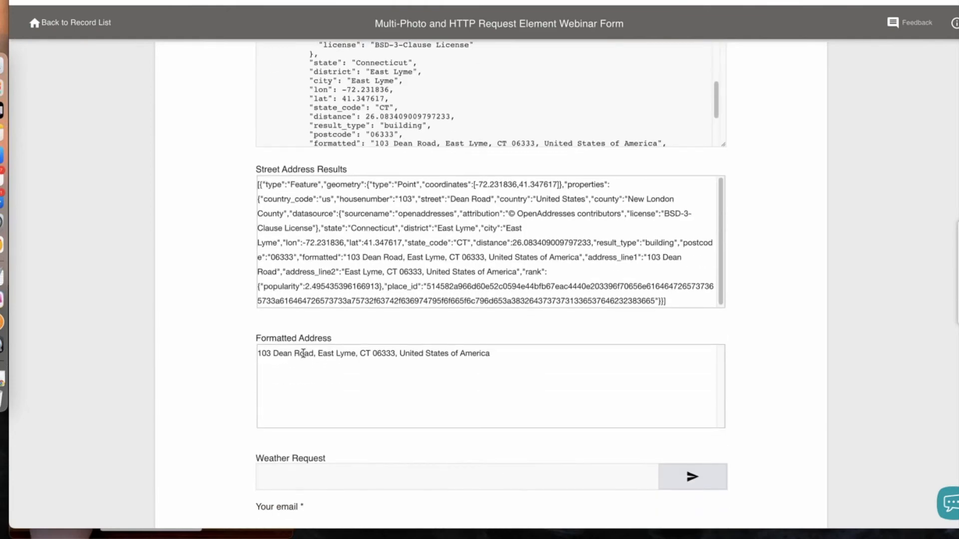
pyautogui.scroll(2, 215, 336)
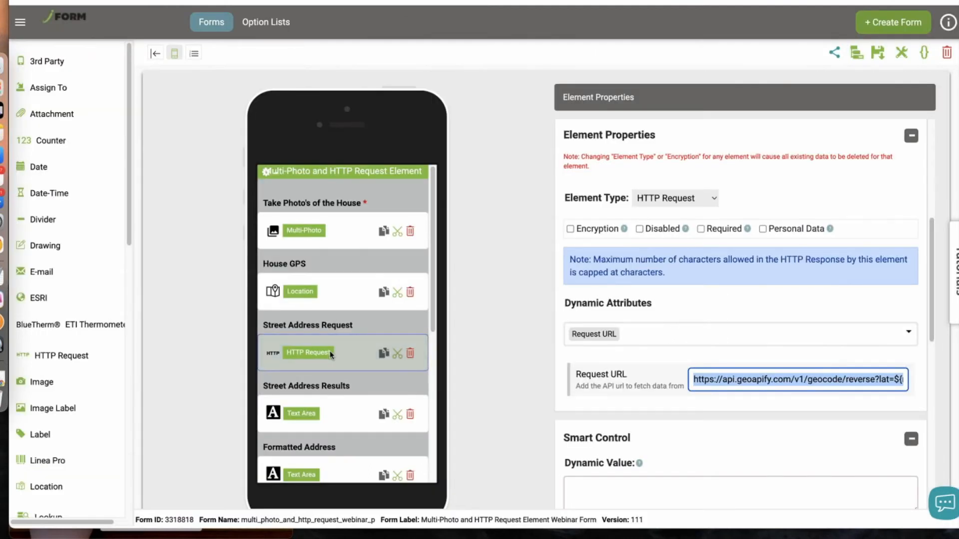
# Select the Formatted Address element and examine the parts of its Dynamic Value expression
pyautogui.click(355, 412)
pyautogui.scroll(-3, 350, 394)
pyautogui.click(348, 330)
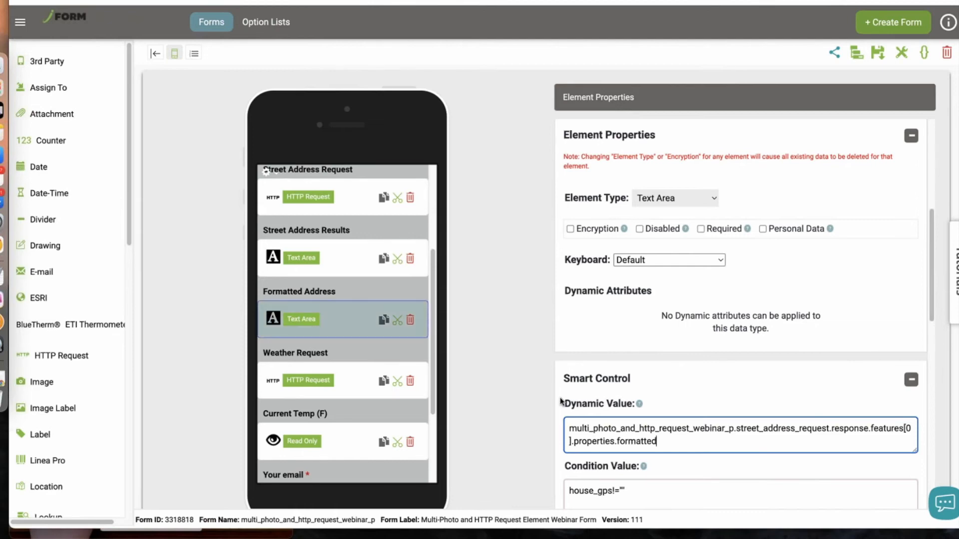
pyautogui.moveTo(669, 446); pyautogui.dragTo(548, 427)
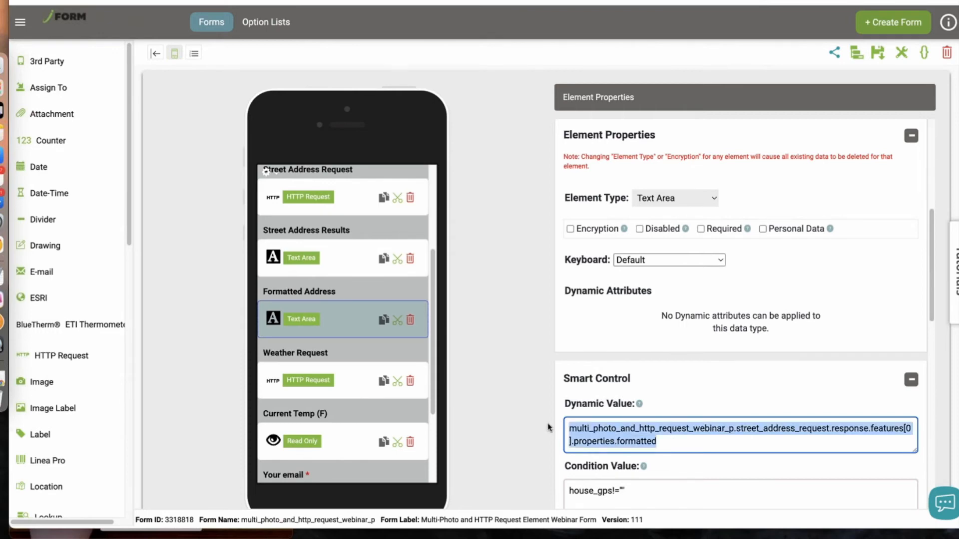
pyautogui.click(691, 435)
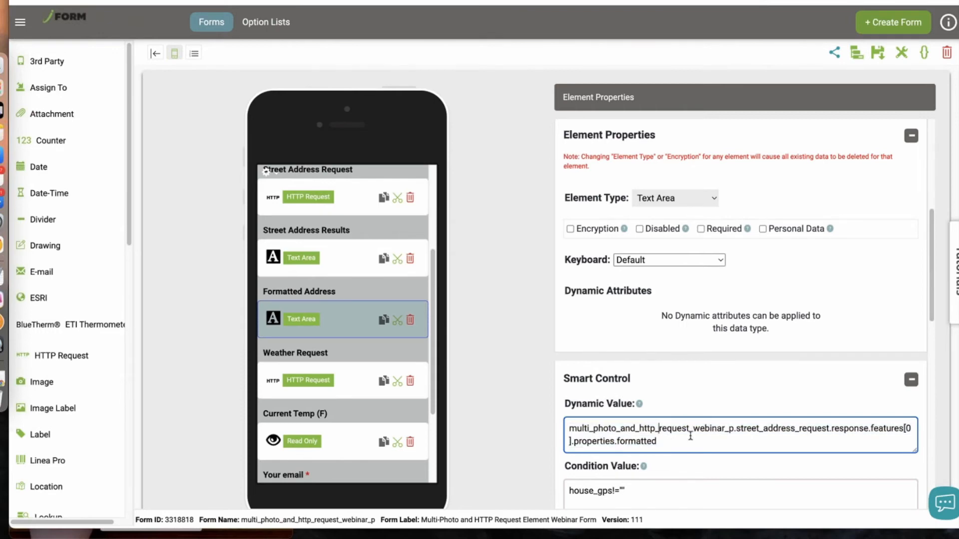
pyautogui.moveTo(734, 428); pyautogui.dragTo(558, 429)
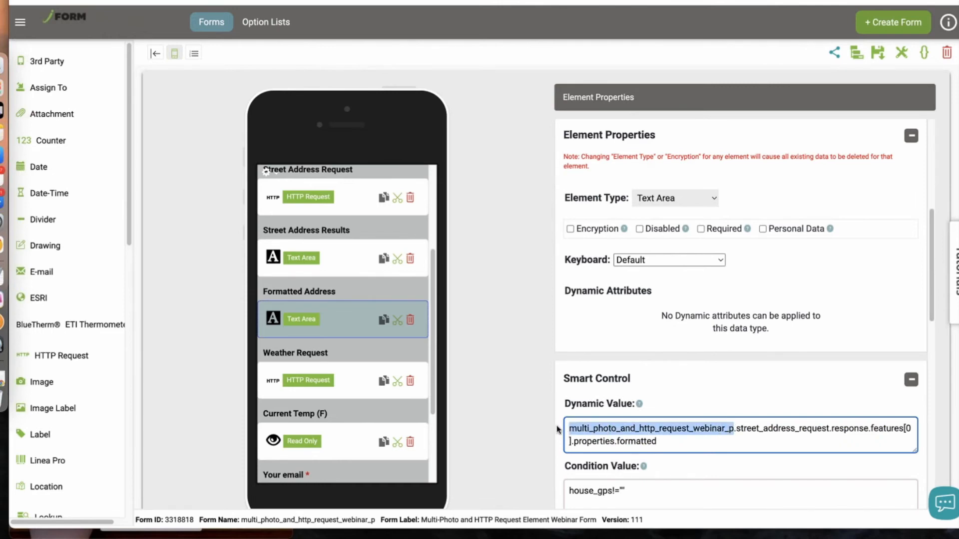
pyautogui.click(745, 428)
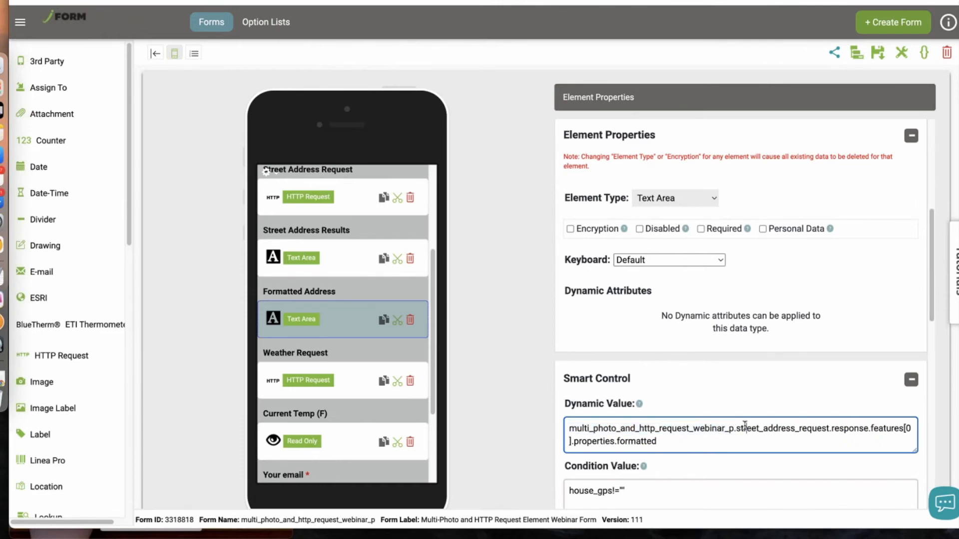
pyautogui.moveTo(736, 429); pyautogui.dragTo(828, 426)
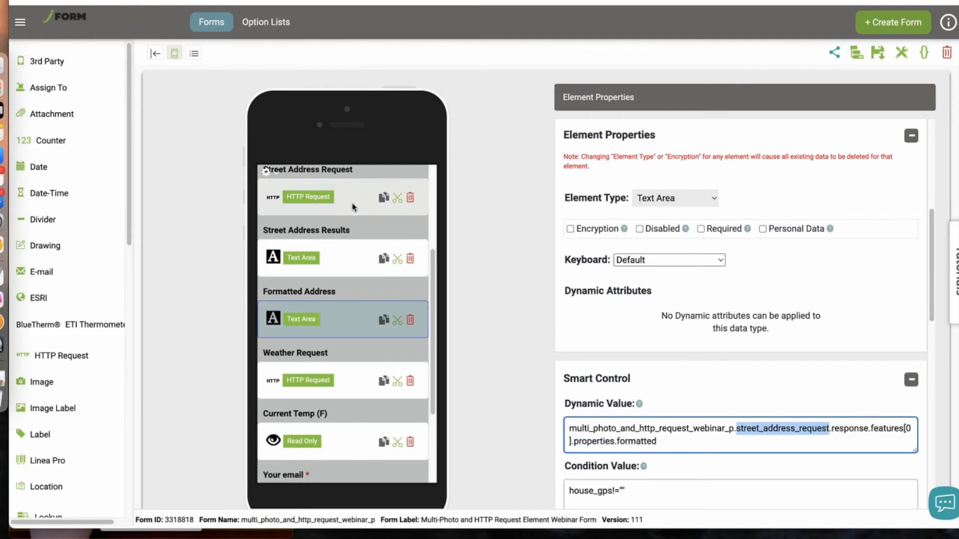
pyautogui.click(832, 425)
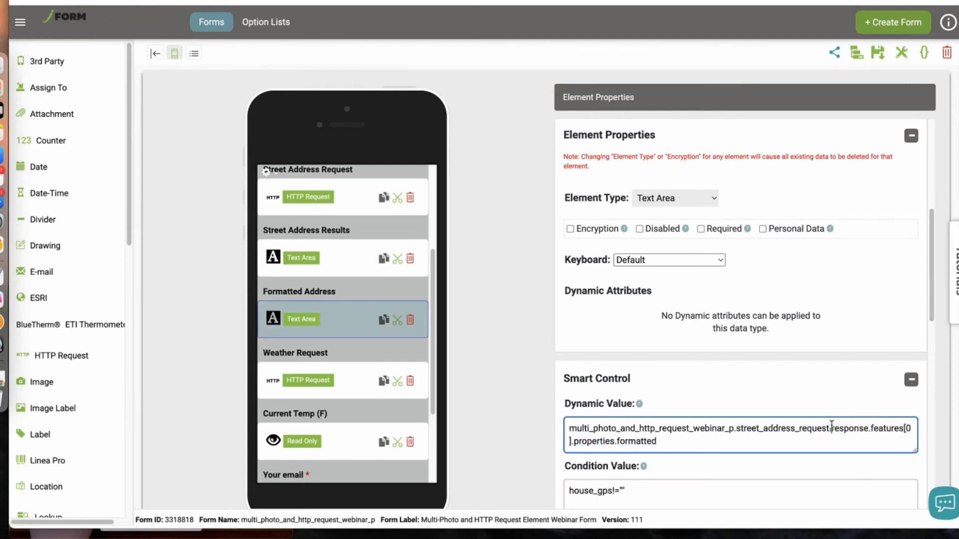
pyautogui.moveTo(832, 425); pyautogui.dragTo(871, 435)
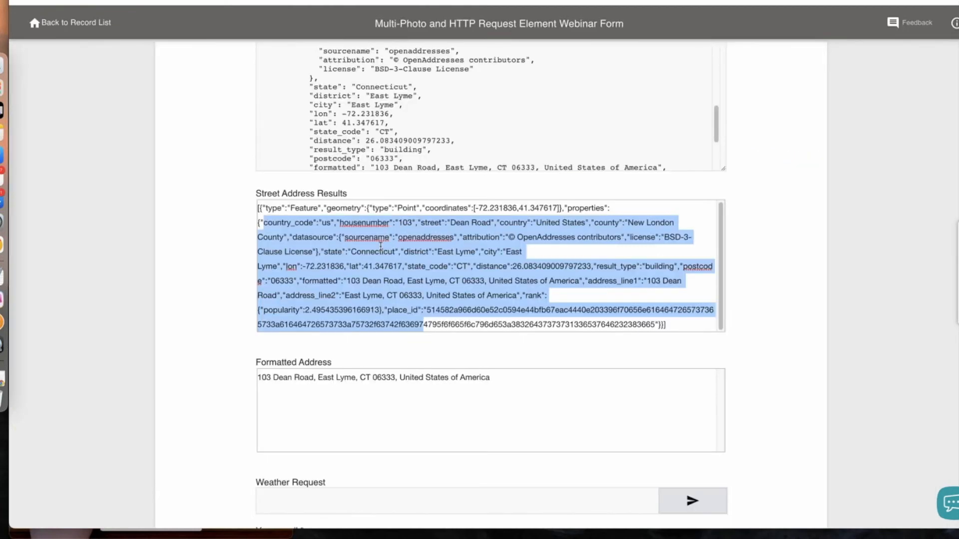
# Compare the Formatted Address expression with the web form's results and review the remaining form elements
pyautogui.scroll(3, 389, 130)
pyautogui.scroll(-1, 389, 130)
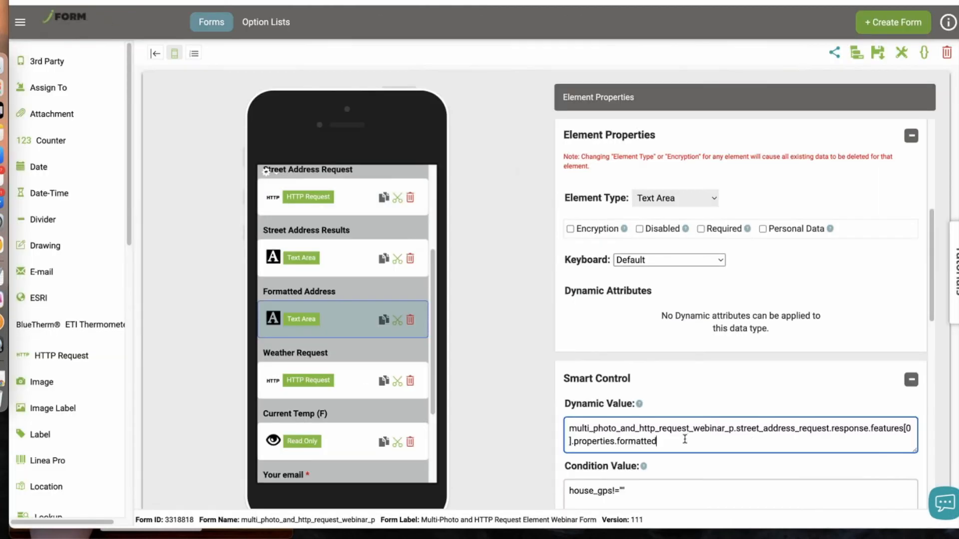
pyautogui.click(614, 442)
pyautogui.doubleClick(586, 443)
pyautogui.click(666, 443)
pyautogui.moveTo(434, 306); pyautogui.dragTo(423, 370)
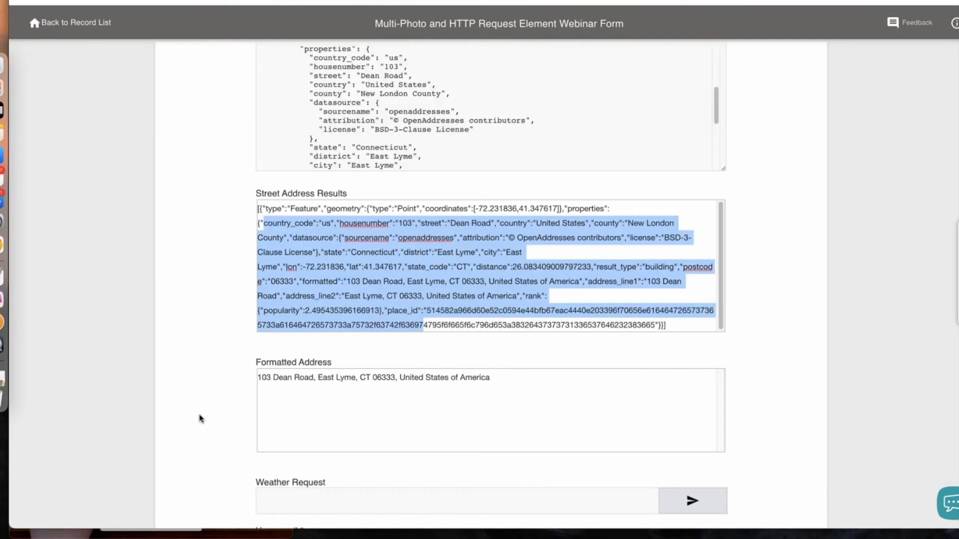
# Send the Weather Request from the web form
pyautogui.scroll(-3, 199, 419)
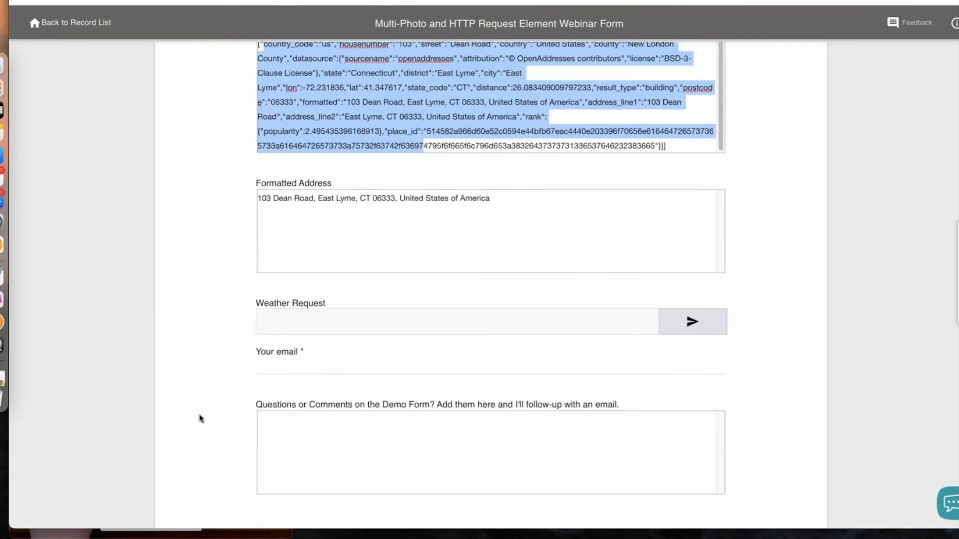
pyautogui.scroll(-3, 200, 419)
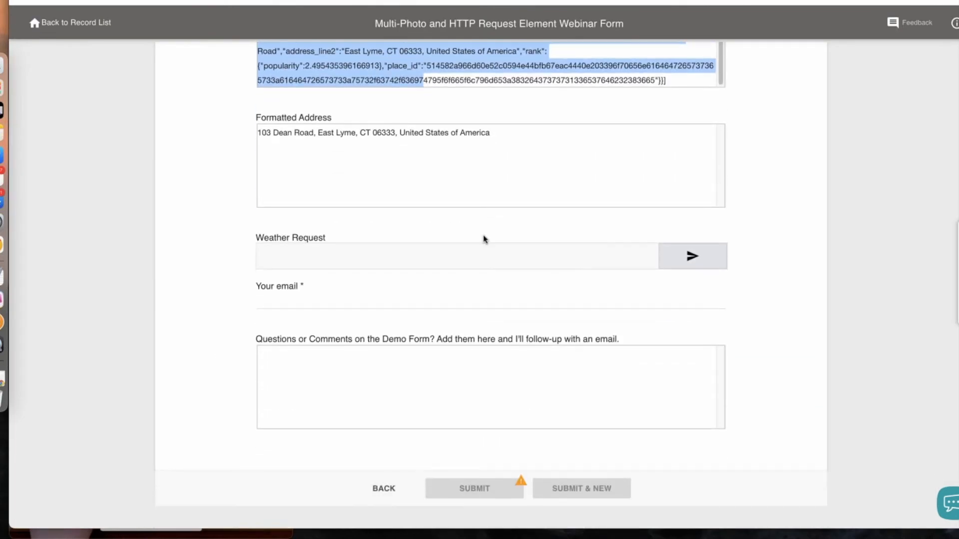
pyautogui.click(692, 264)
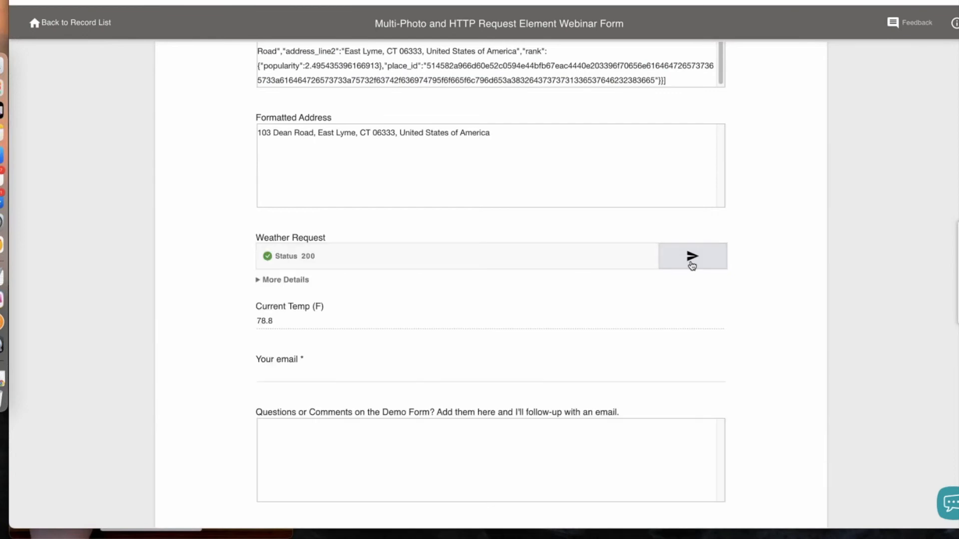
# Expand the Weather Request's details and examine the HTTP response and current temperature
pyautogui.click(290, 281)
pyautogui.scroll(-1, 287, 284)
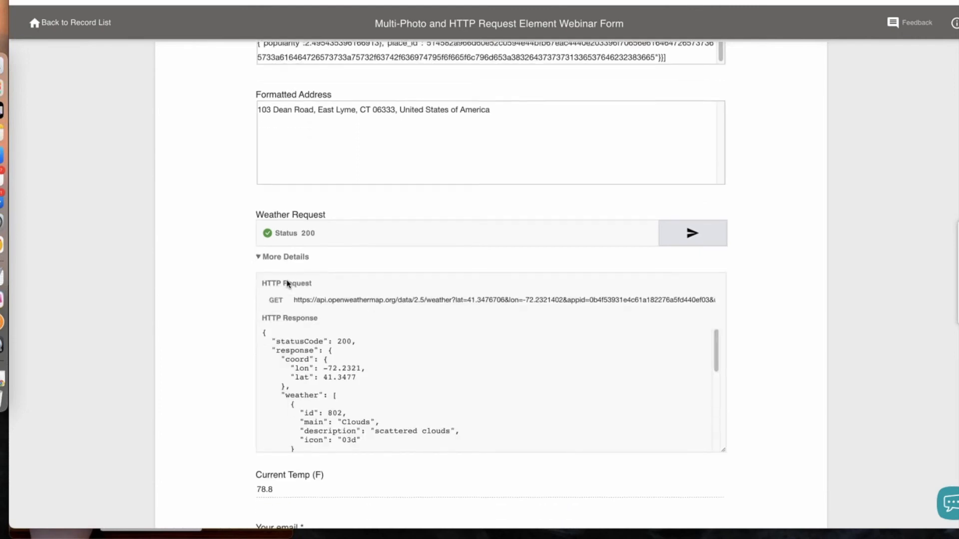
pyautogui.scroll(-2, 287, 283)
pyautogui.scroll(-4, 424, 324)
pyautogui.scroll(-6, 424, 326)
pyautogui.scroll(-2, 215, 375)
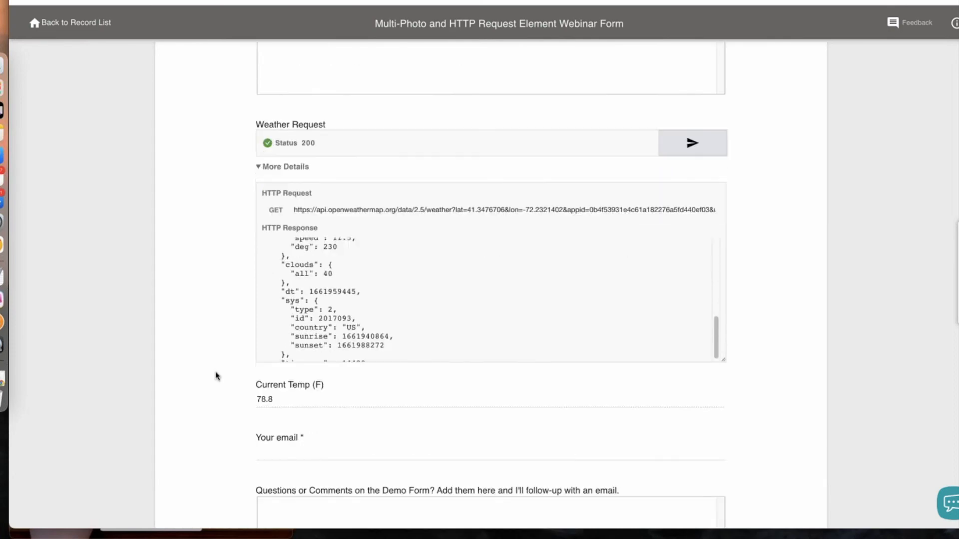
pyautogui.scroll(-4, 216, 376)
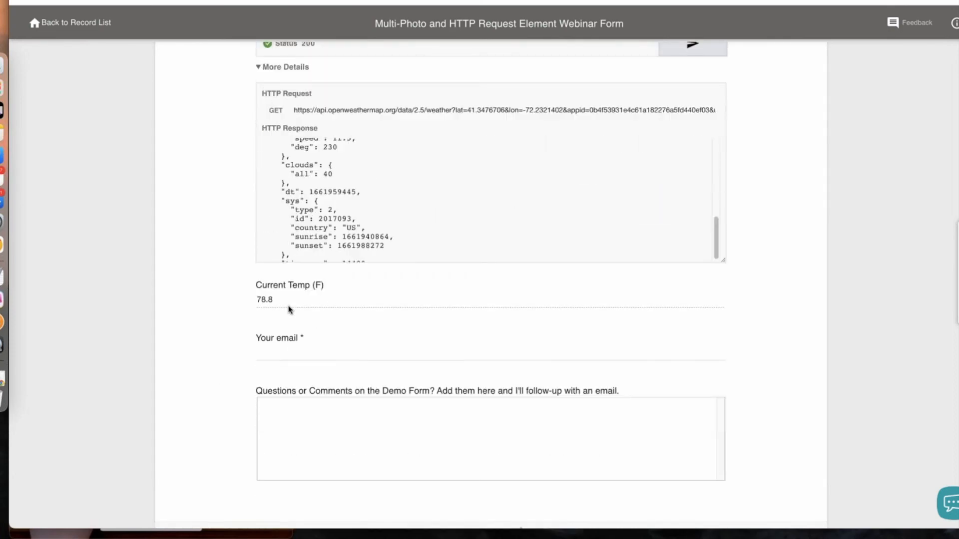
# Switch to the presentation slides and open the HTTP Request Demo Guide (Cont.) slide
pyautogui.press('super+Tab')
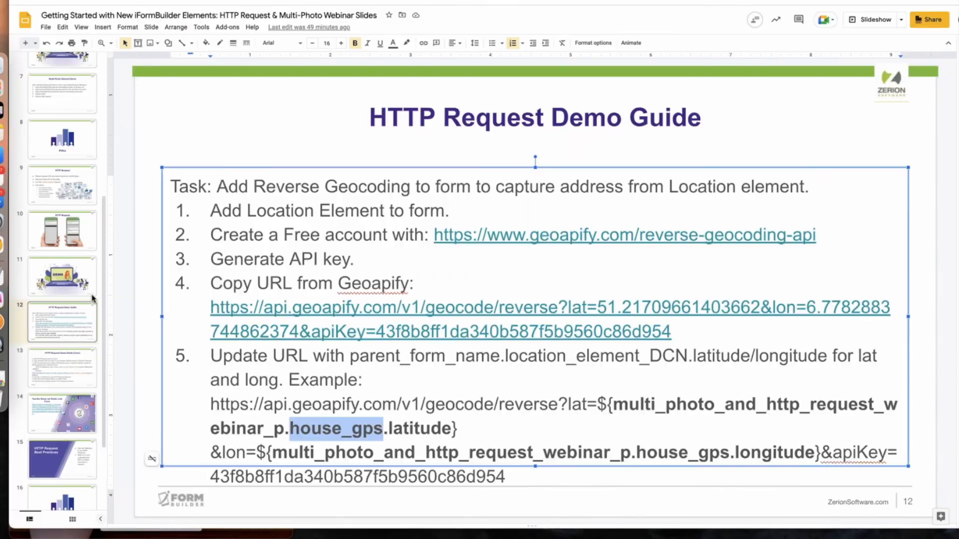
pyautogui.click(65, 380)
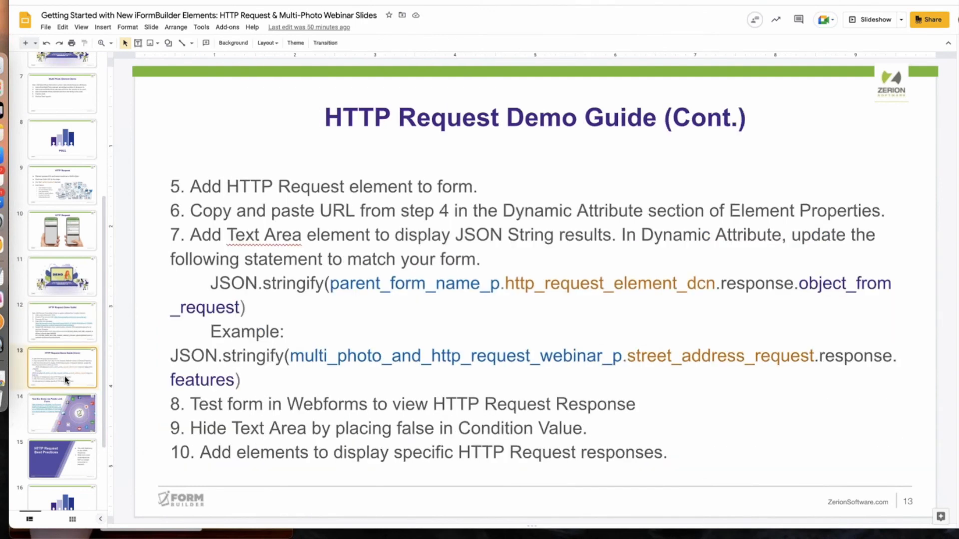